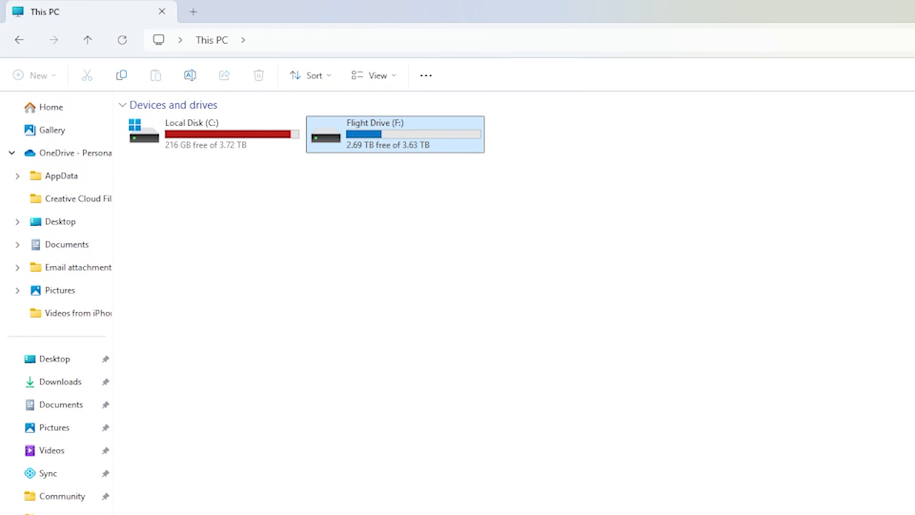
Go from Flight Drive (F:) to Local Disk (C:) and open its Users folder.
{"action": "key", "text": "Return"}
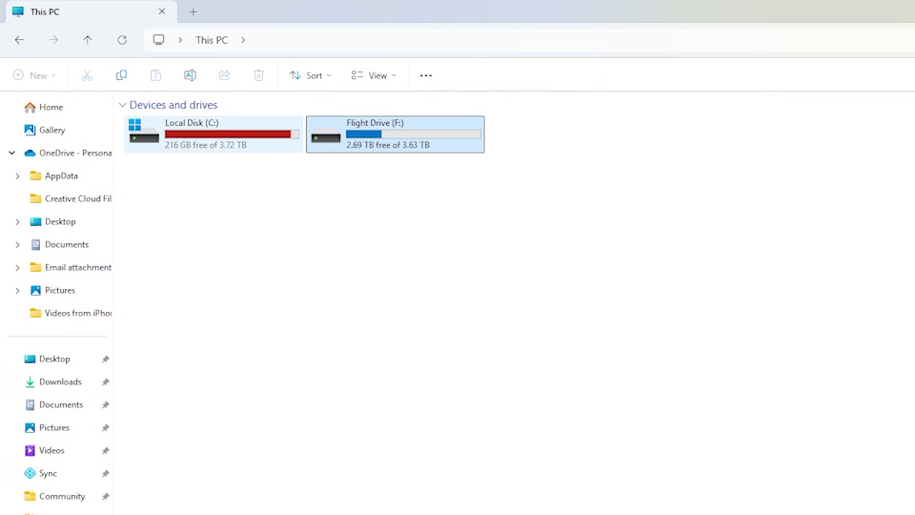
{"action": "double_click", "coordinate": [212, 138]}
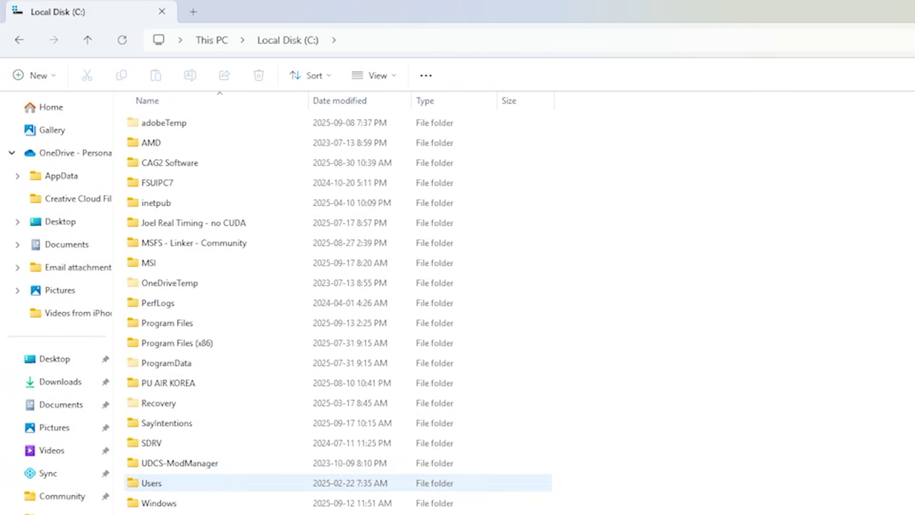
{"action": "double_click", "coordinate": [152, 483]}
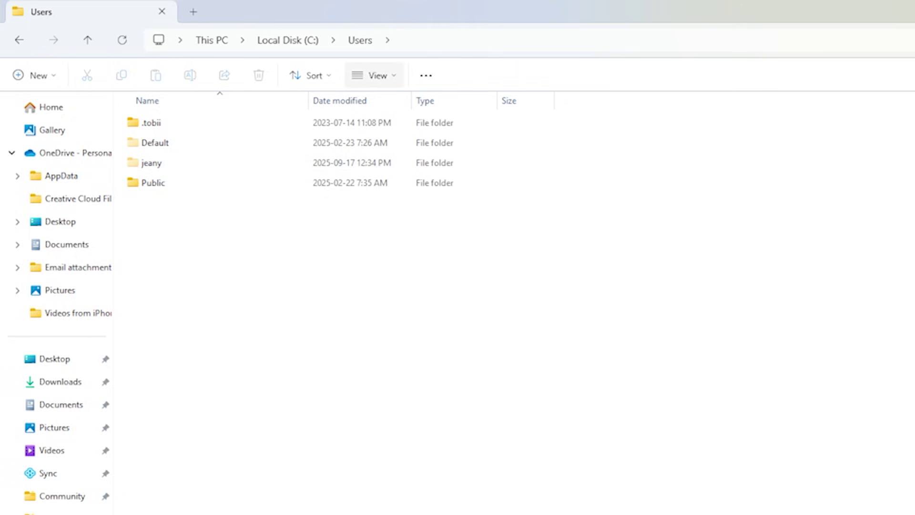
Turn on showing hidden items in the view options.
{"action": "left_click", "coordinate": [375, 76]}
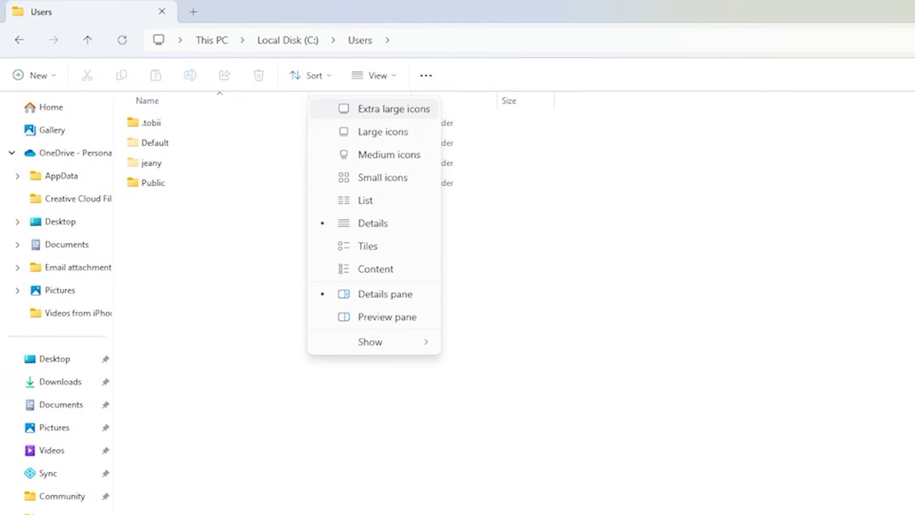
{"action": "mouse_move", "coordinate": [370, 341]}
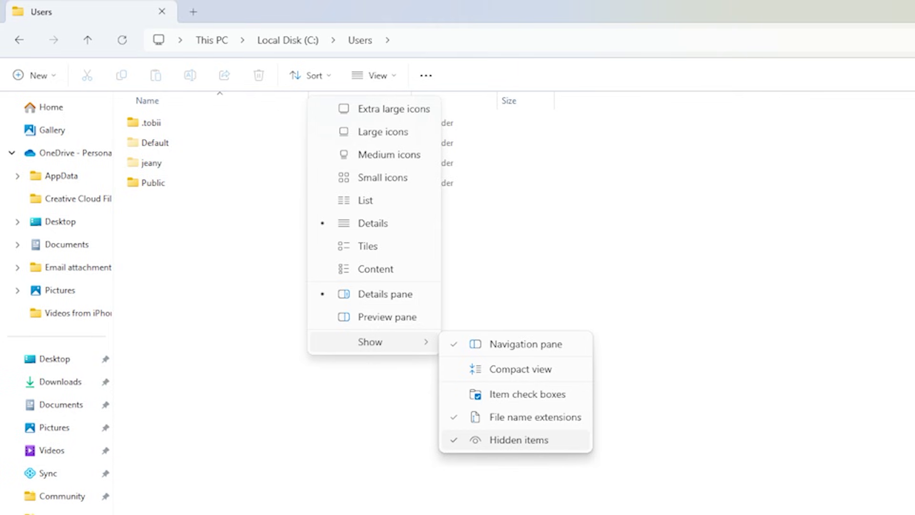
{"action": "left_click", "coordinate": [519, 440]}
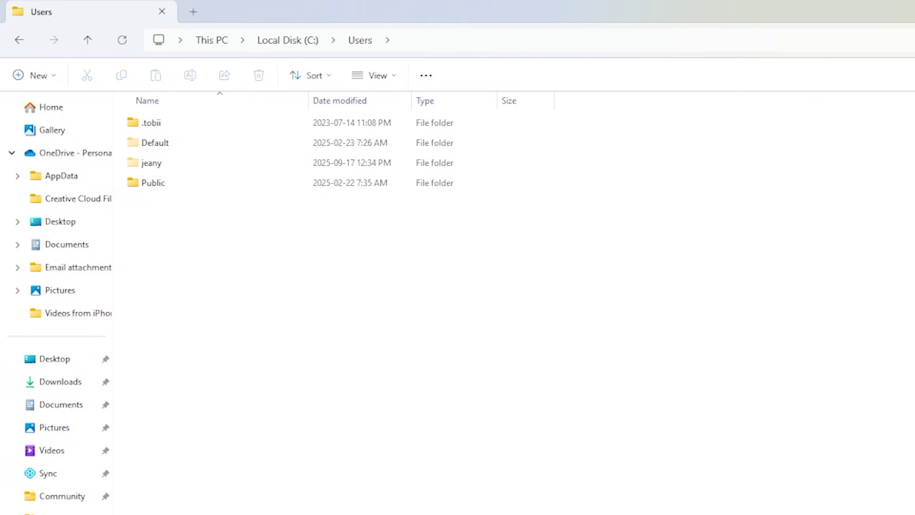
Confirm Saved Games' Location tab reads F:\Saved Games, cancel the move, and close with OK.
{"action": "double_click", "coordinate": [151, 163]}
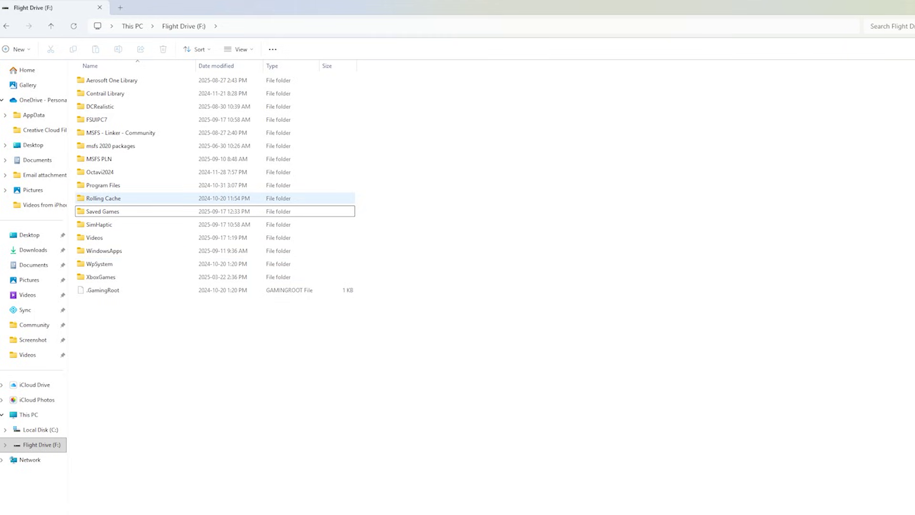
{"action": "left_click", "coordinate": [103, 211]}
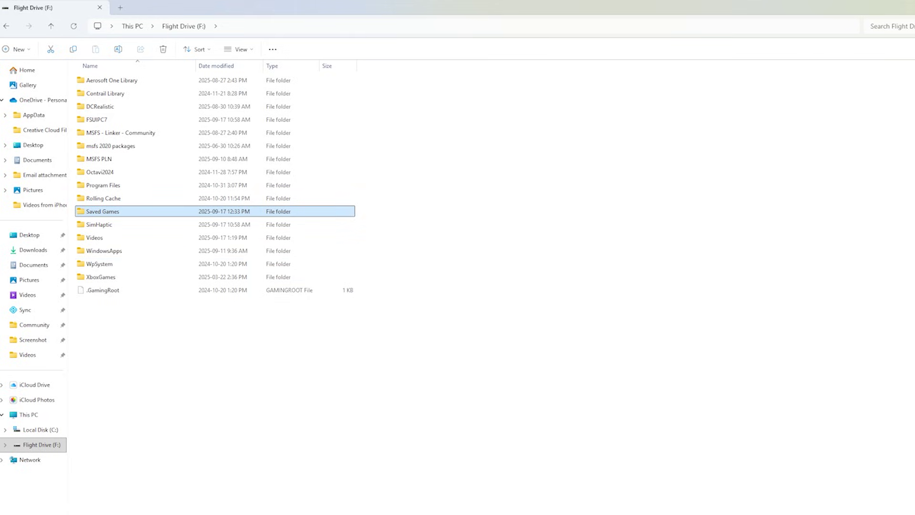
{"action": "right_click", "coordinate": [111, 211]}
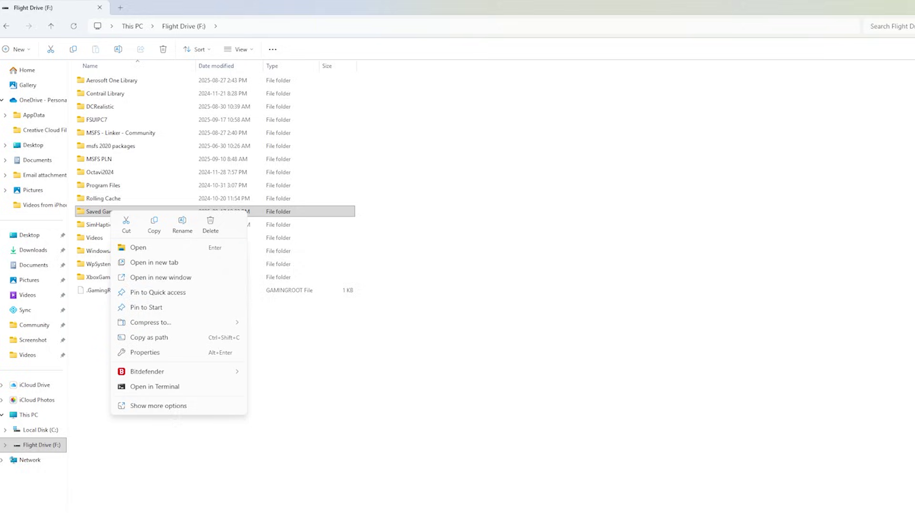
{"action": "left_click", "coordinate": [145, 352]}
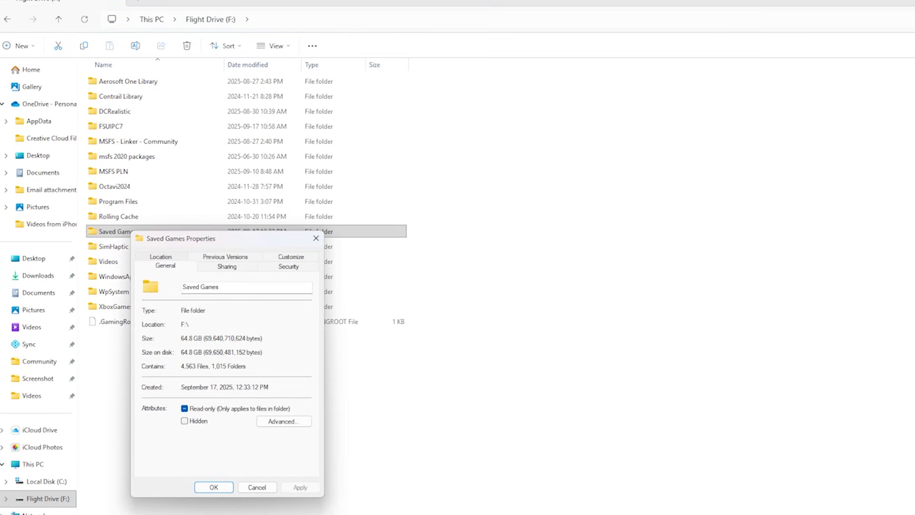
{"action": "left_click", "coordinate": [160, 257]}
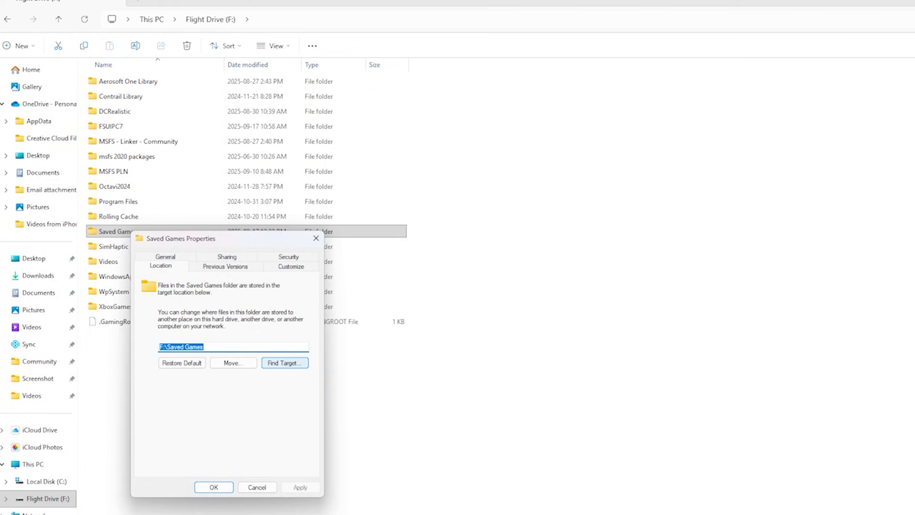
{"action": "left_click", "coordinate": [233, 362]}
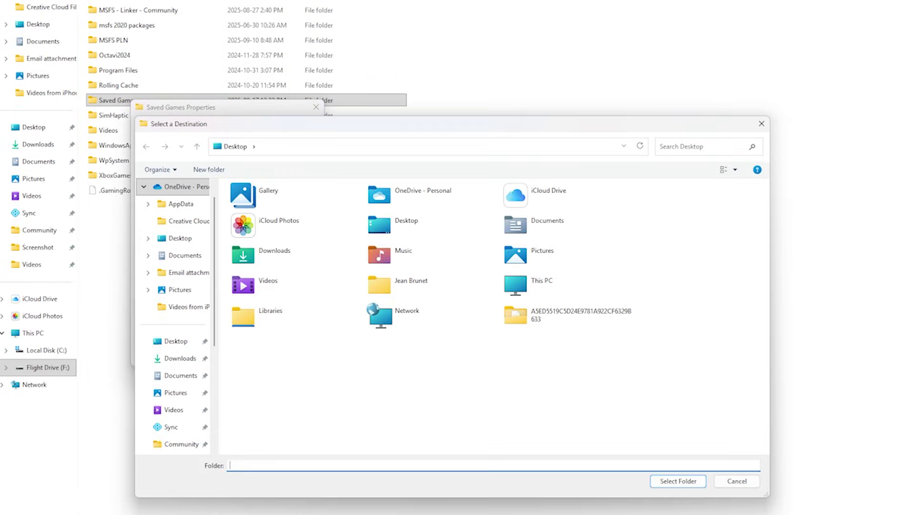
{"action": "key", "text": "Escape"}
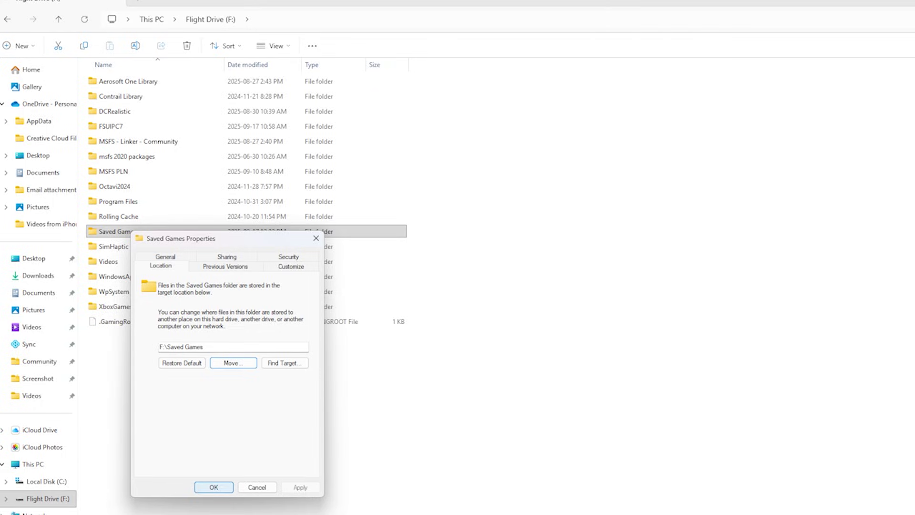
{"action": "left_click", "coordinate": [214, 487]}
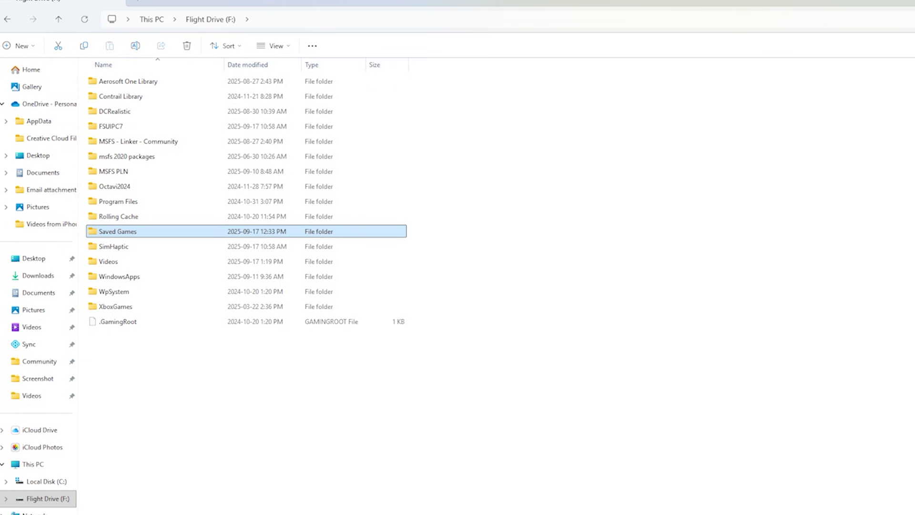
Check Eagle Dynamics in C:\Program Files holds DCS World and DCS World OpenBeta, then cut it.
{"action": "left_click", "coordinate": [47, 481]}
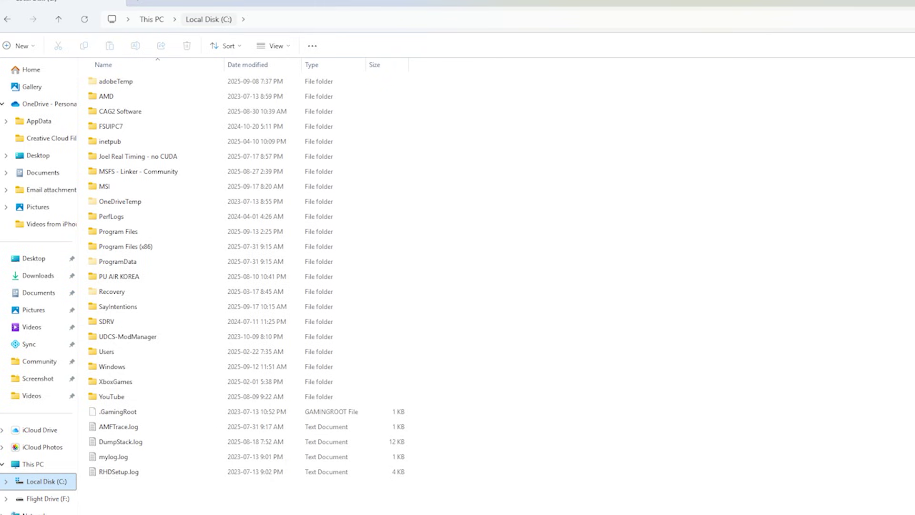
{"action": "double_click", "coordinate": [118, 231]}
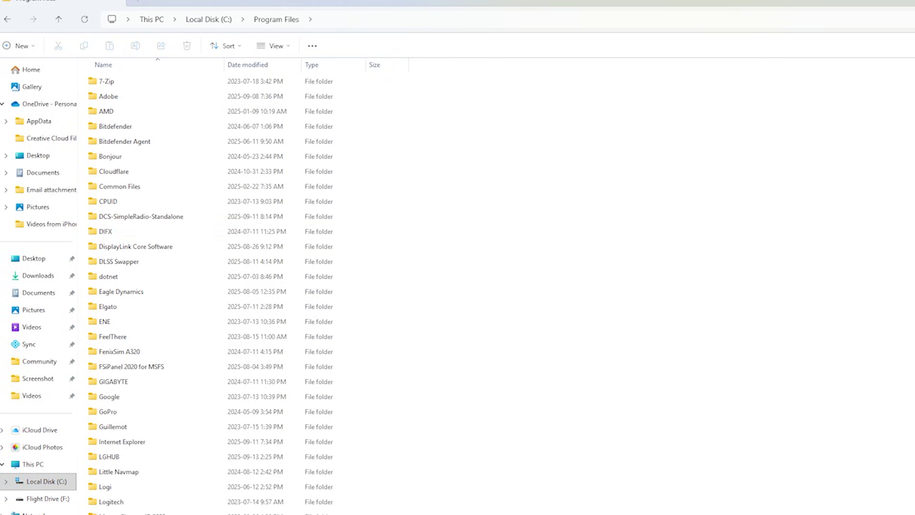
{"action": "double_click", "coordinate": [121, 291]}
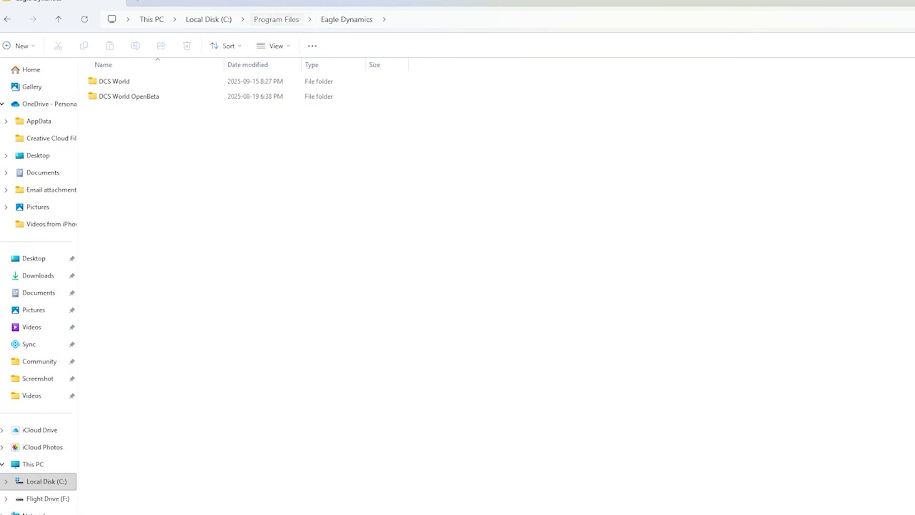
{"action": "left_click", "coordinate": [276, 19]}
{"action": "key", "text": "Return"}
{"action": "key", "text": "alt+Up"}
{"action": "key", "text": "shift+F10"}
{"action": "key", "text": "Return"}
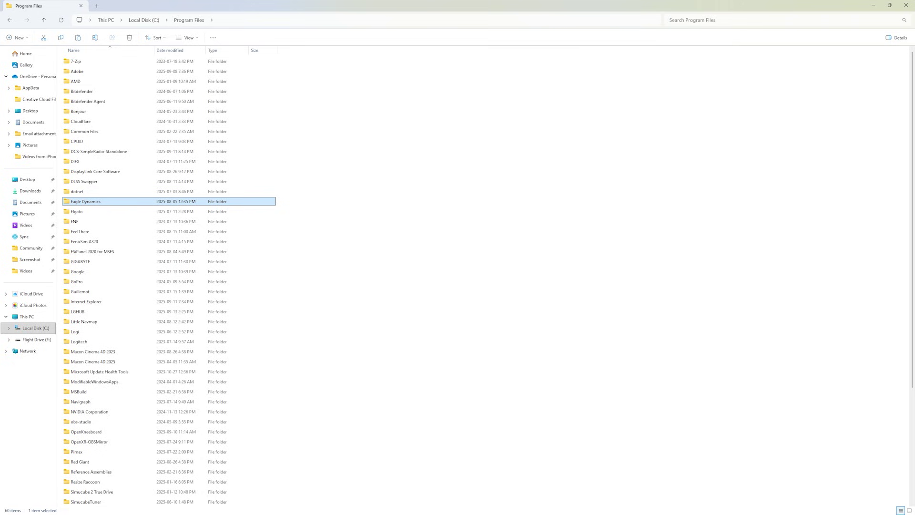
{"action": "key", "text": "shift+F10"}
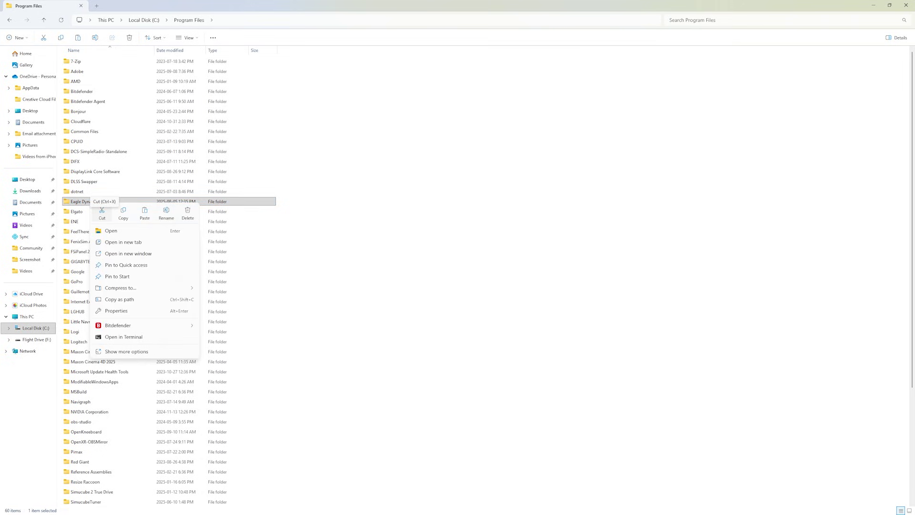
{"action": "key", "text": "Escape"}
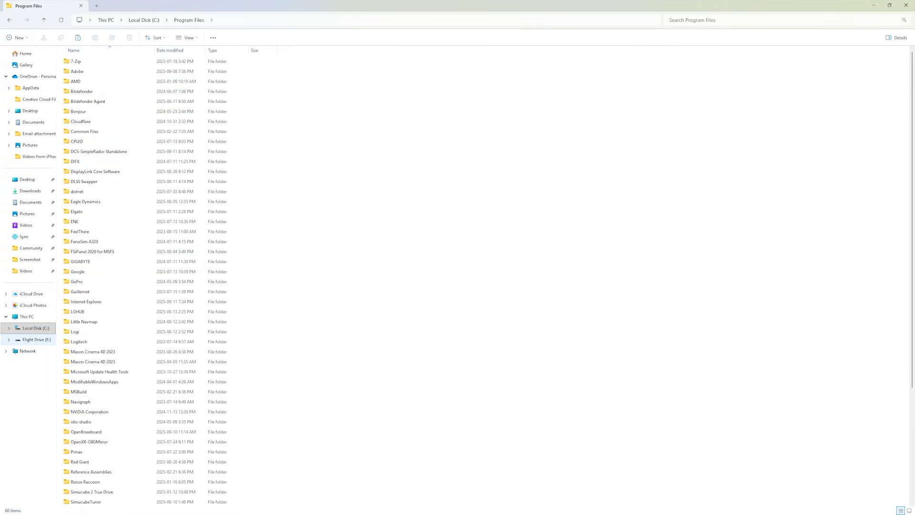
Paste the Eagle Dynamics folder onto the root of Flight Drive (F:).
{"action": "left_click", "coordinate": [36, 339]}
{"action": "right_click", "coordinate": [85, 264]}
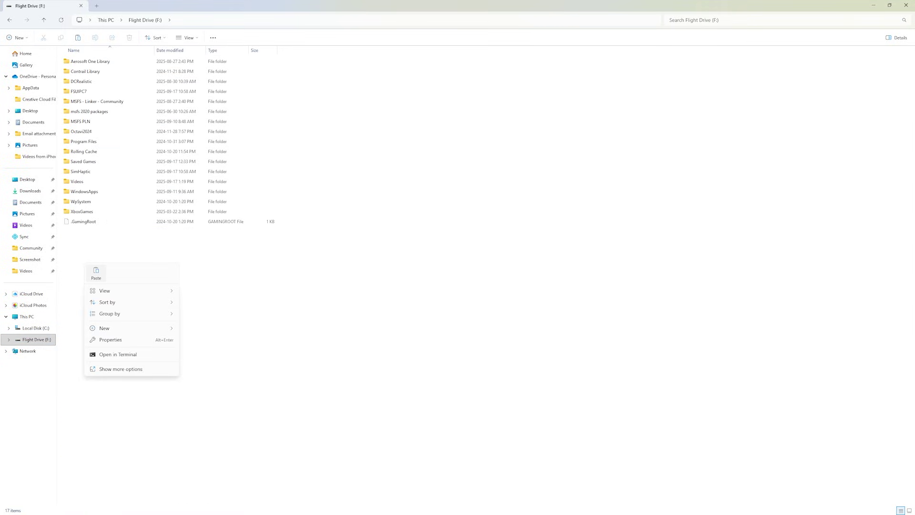
{"action": "left_click", "coordinate": [96, 273]}
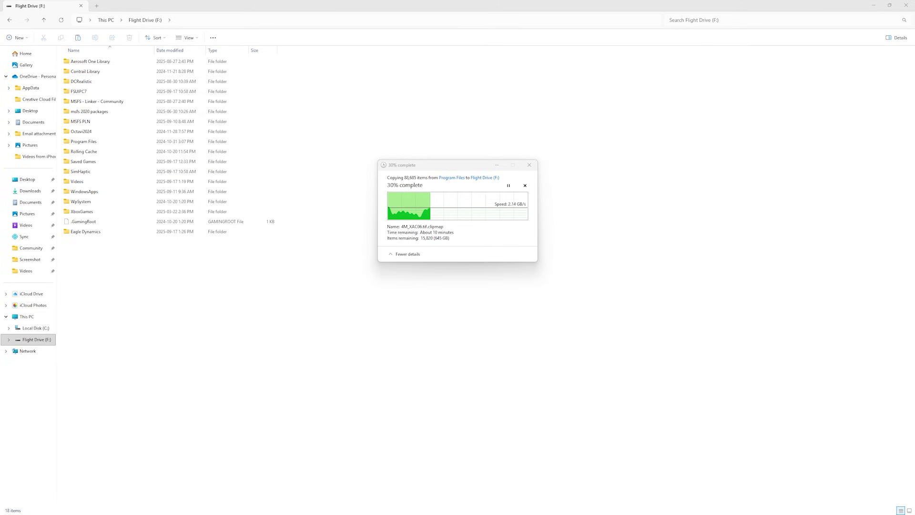
{"action": "key", "text": "alt+Tab"}
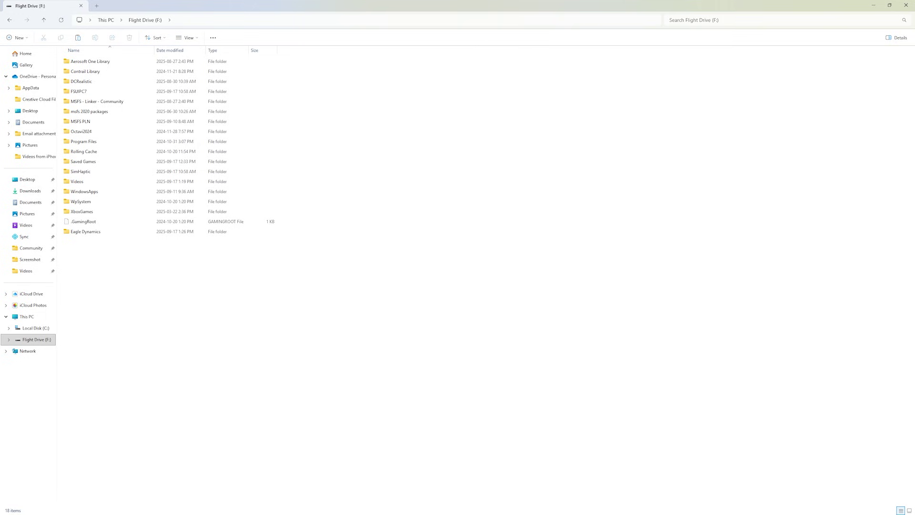
Reopen C:\Program Files\Eagle Dynamics to confirm DCS World and DCS World OpenBeta remain there.
{"action": "left_click", "coordinate": [36, 328]}
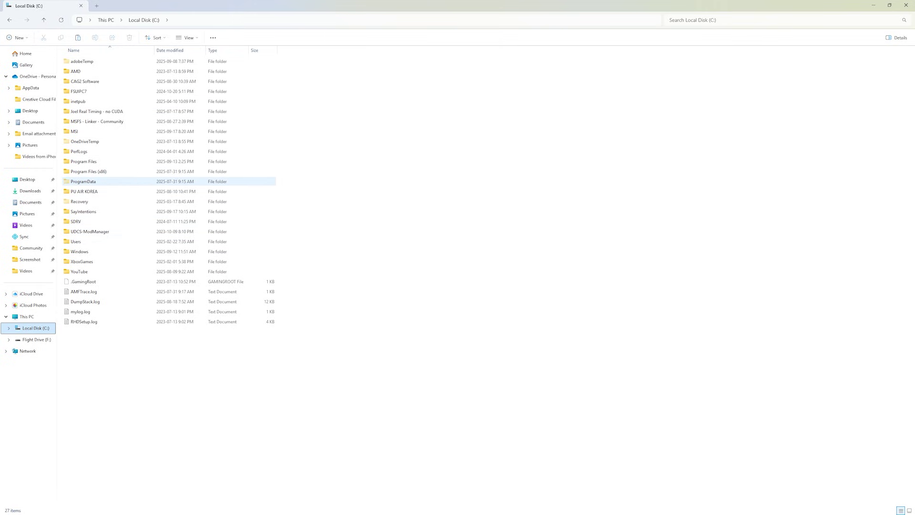
{"action": "double_click", "coordinate": [83, 162]}
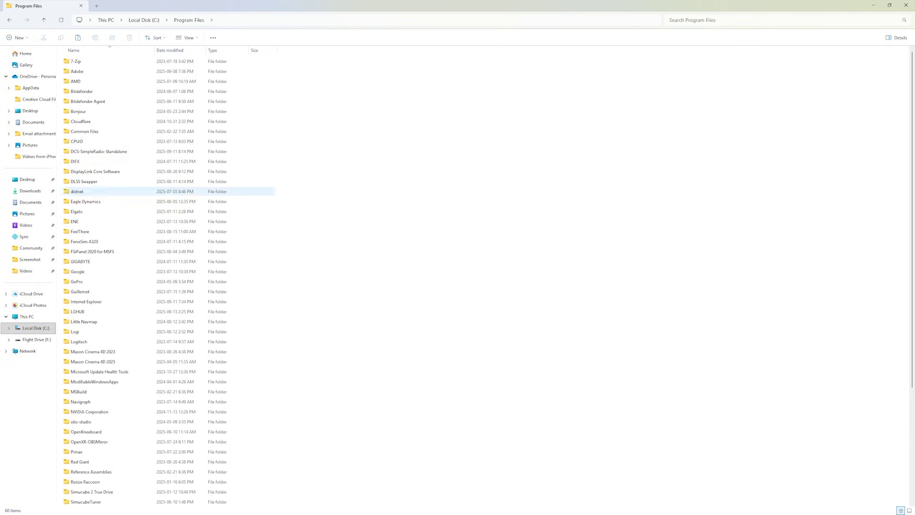
{"action": "left_click", "coordinate": [86, 201]}
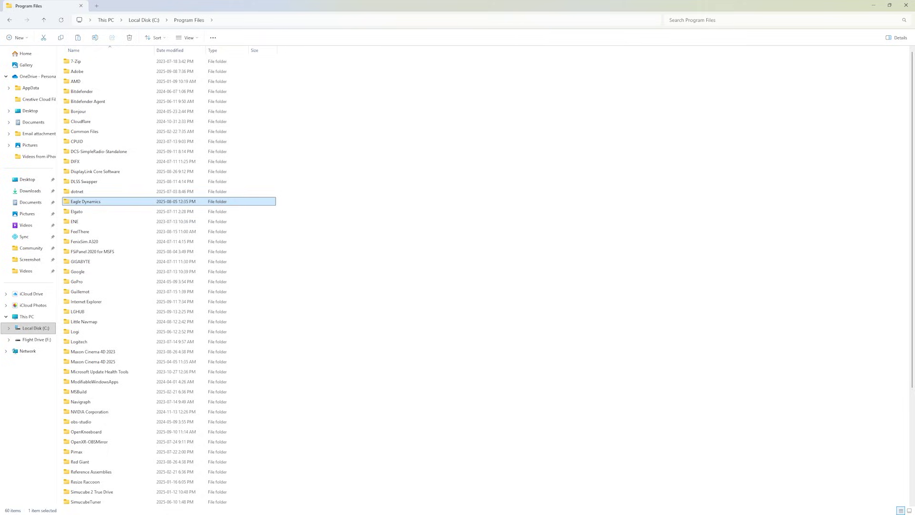
{"action": "key", "text": "Return"}
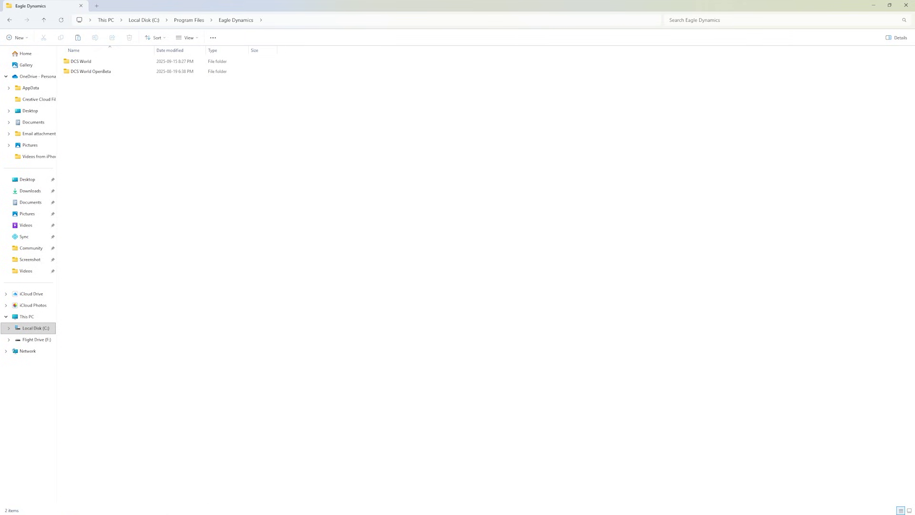
{"action": "key", "text": "alt+Left"}
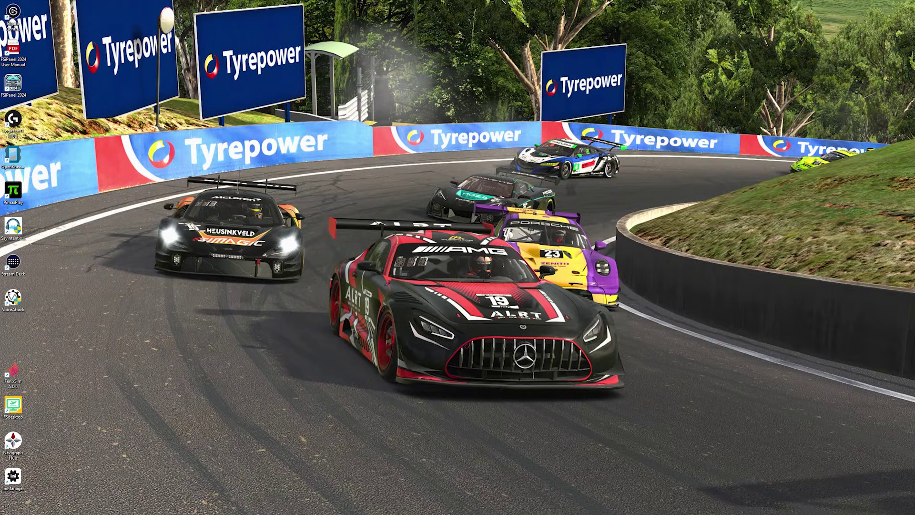
Create a desktop shortcut to F:\Eagle Dynamics\DCS World\bin-mt\DCS.exe, keeping the default name.
{"action": "right_click", "coordinate": [113, 328]}
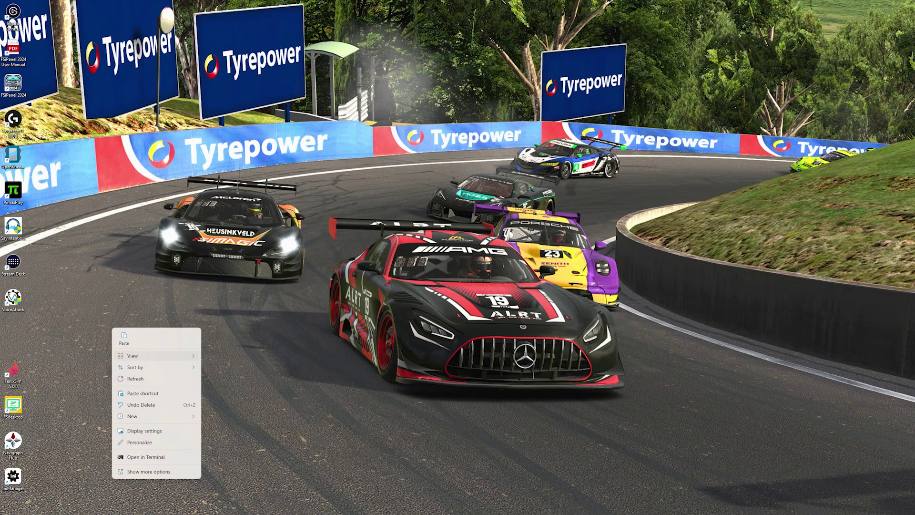
{"action": "mouse_move", "coordinate": [143, 416]}
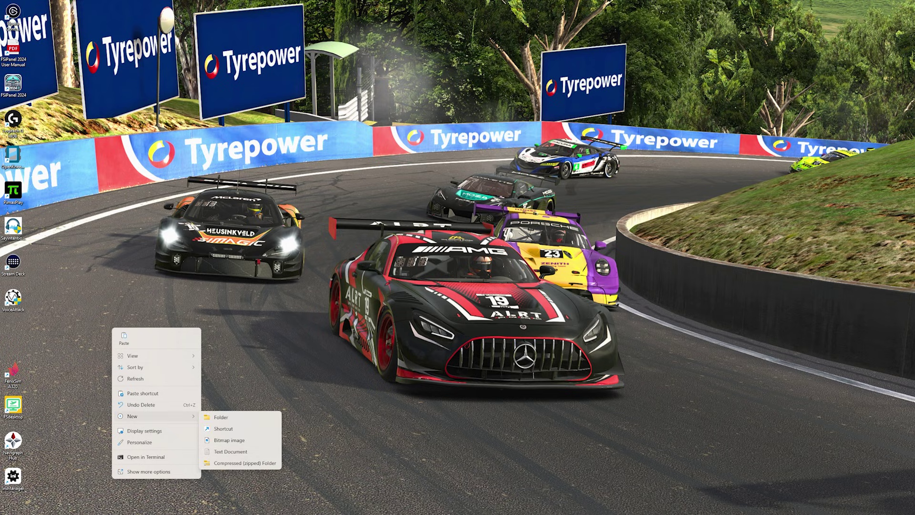
{"action": "left_click", "coordinate": [223, 429]}
{"action": "left_click", "coordinate": [521, 256]}
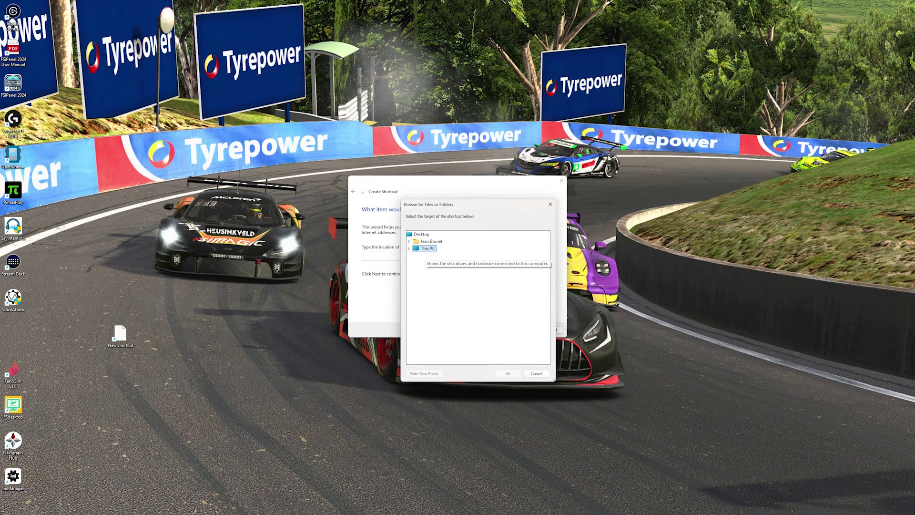
{"action": "double_click", "coordinate": [427, 250]}
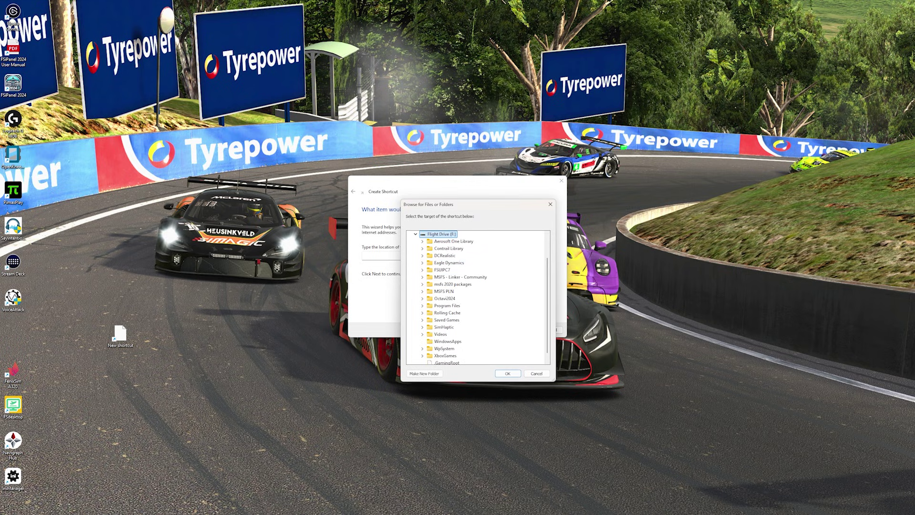
{"action": "double_click", "coordinate": [448, 263]}
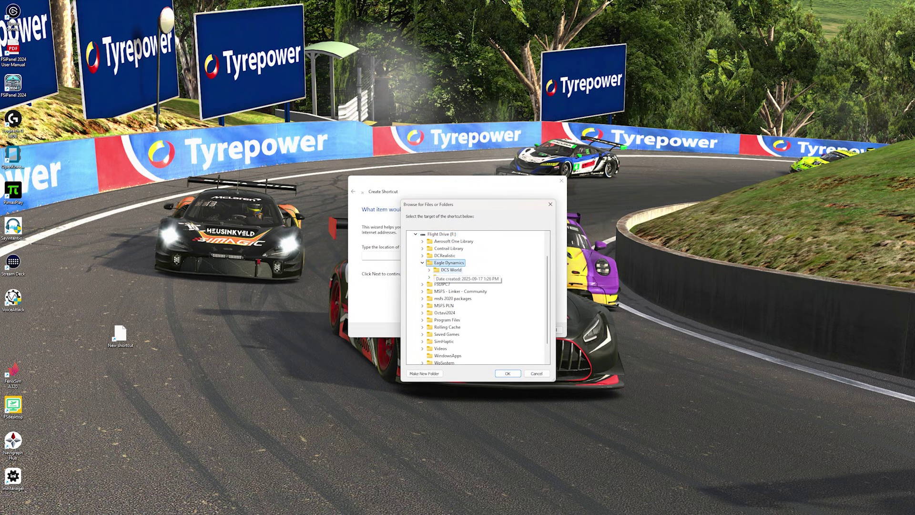
{"action": "double_click", "coordinate": [451, 270]}
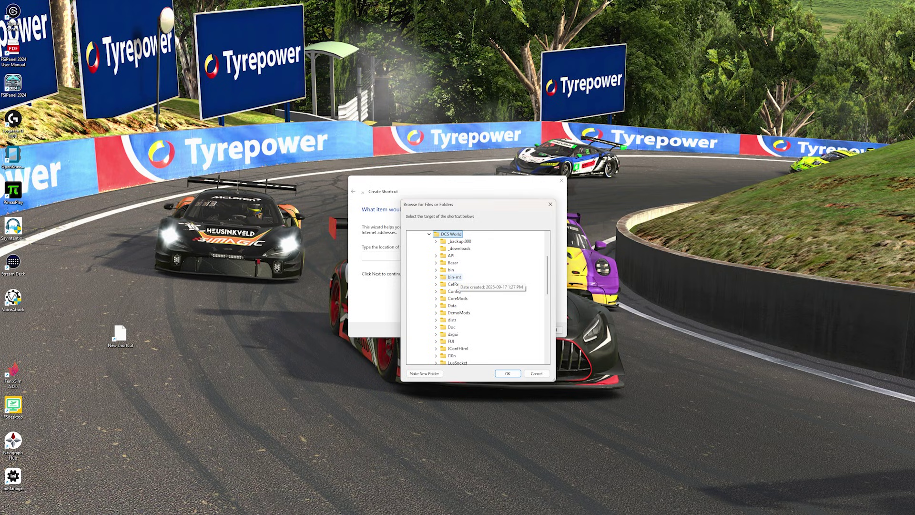
{"action": "double_click", "coordinate": [455, 277]}
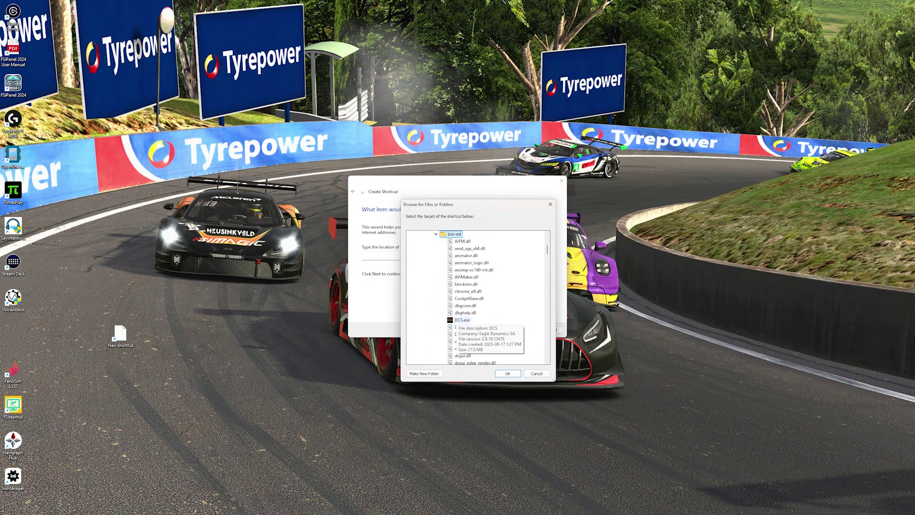
{"action": "left_click", "coordinate": [462, 320]}
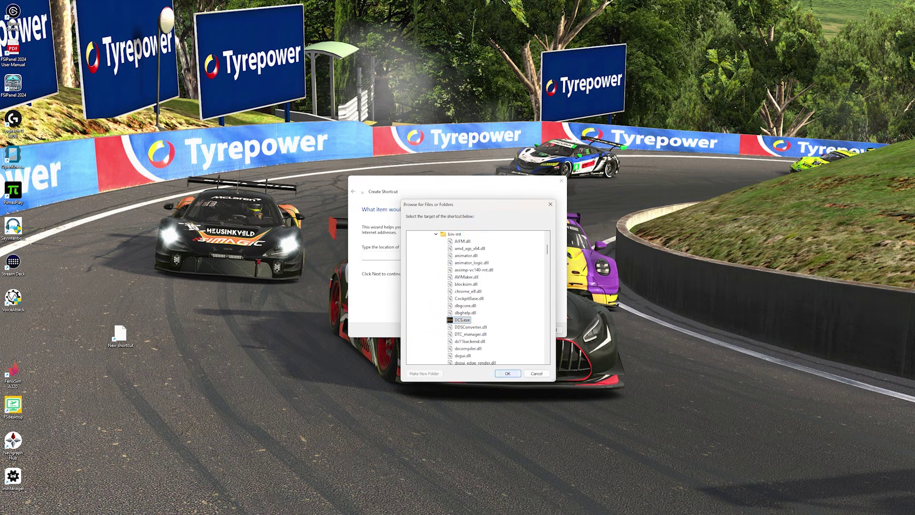
{"action": "key", "text": "Return"}
{"action": "key", "text": "Return"}
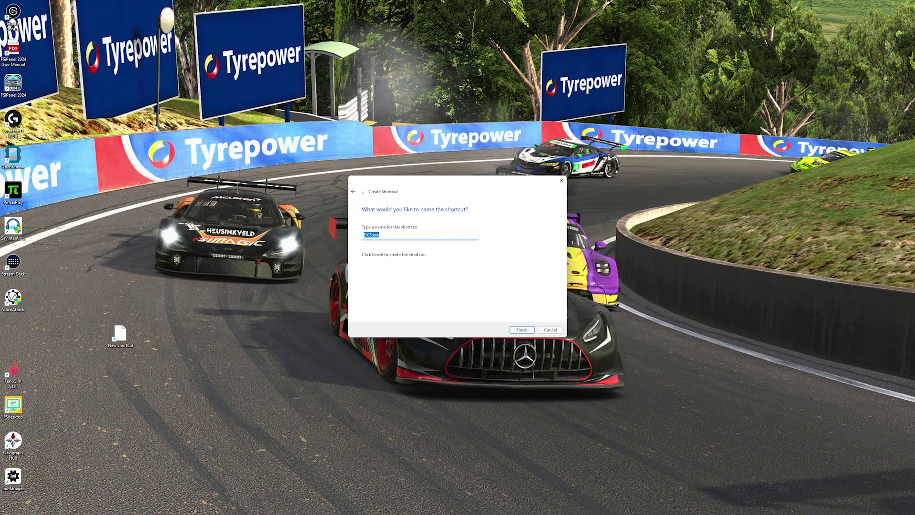
{"action": "key", "text": "Return"}
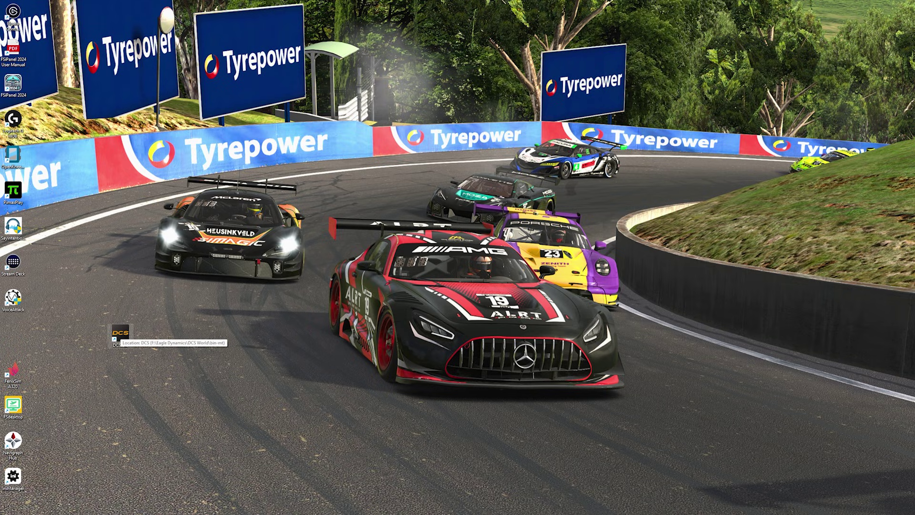
Launch the DCS World launcher from the new DCS.exe desktop shortcut.
{"action": "double_click", "coordinate": [120, 333]}
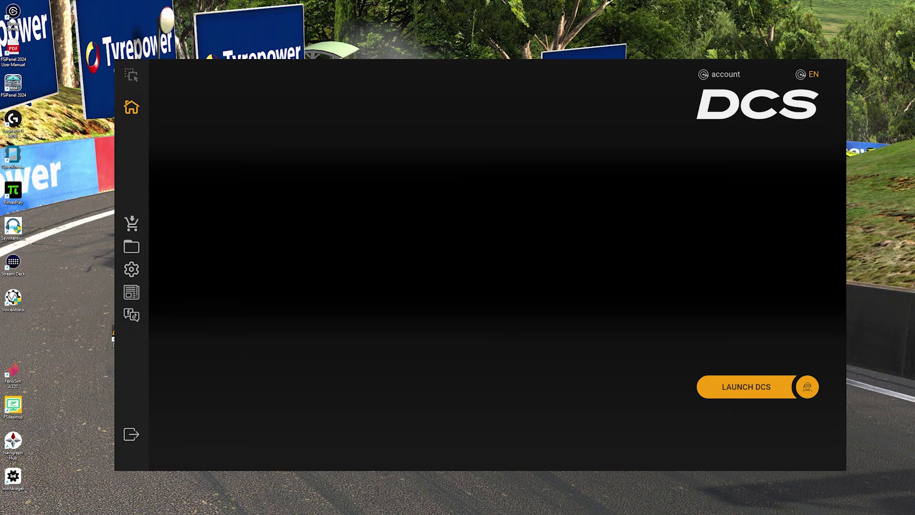